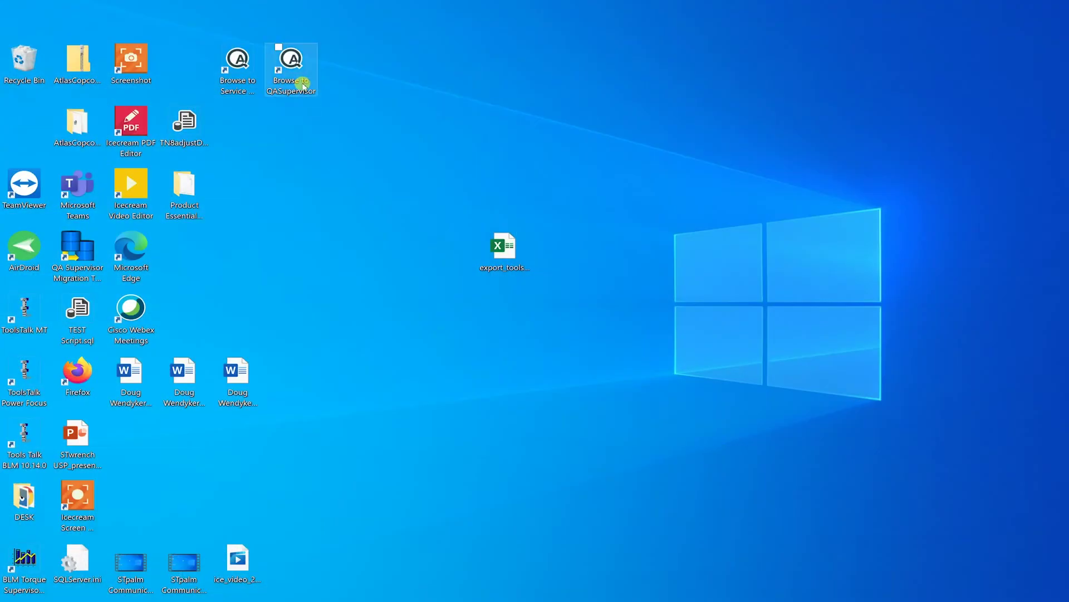
Log in to QA Supervisor and open the Main Data > Measuring devices list
double_click(291, 70)
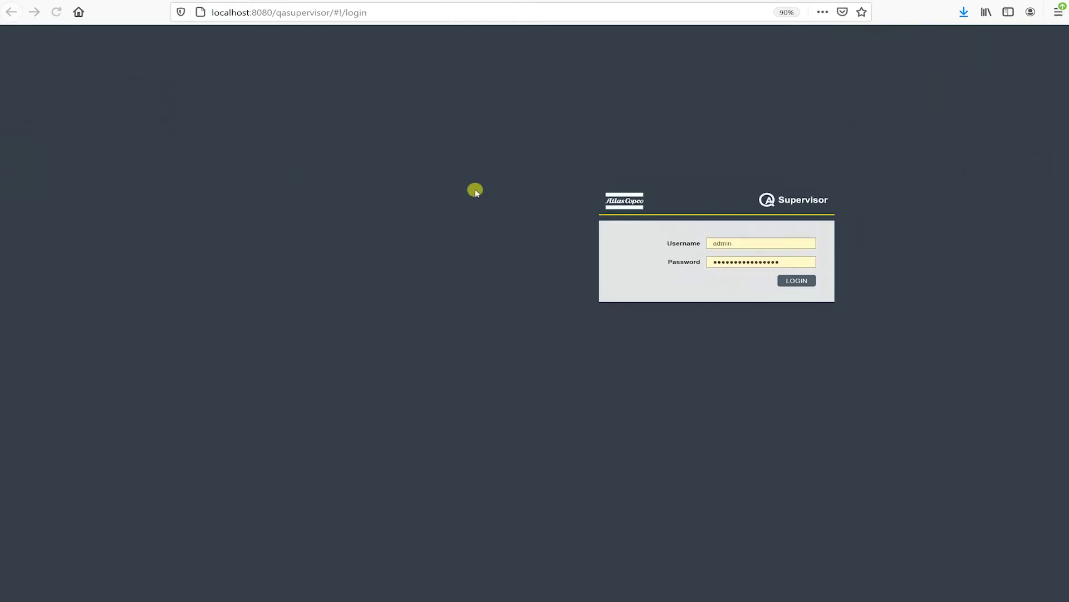
click(803, 282)
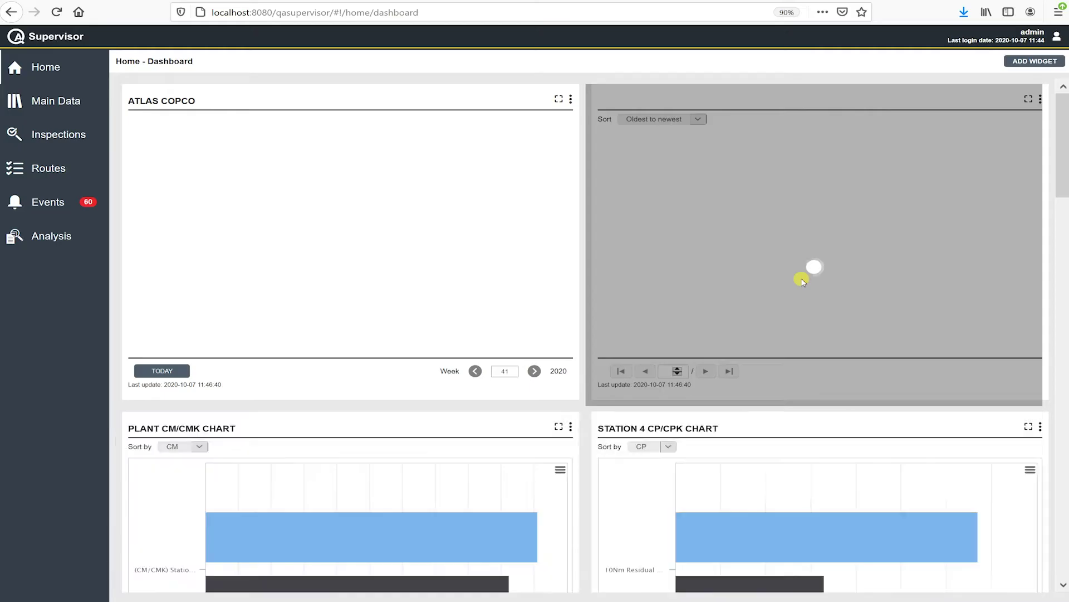
click(58, 107)
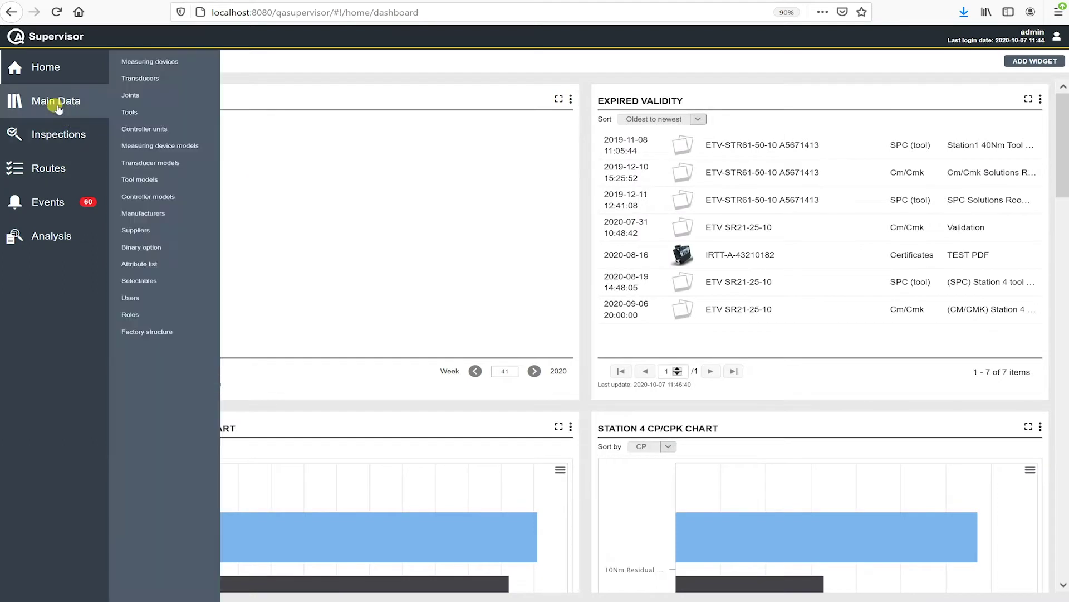
click(146, 63)
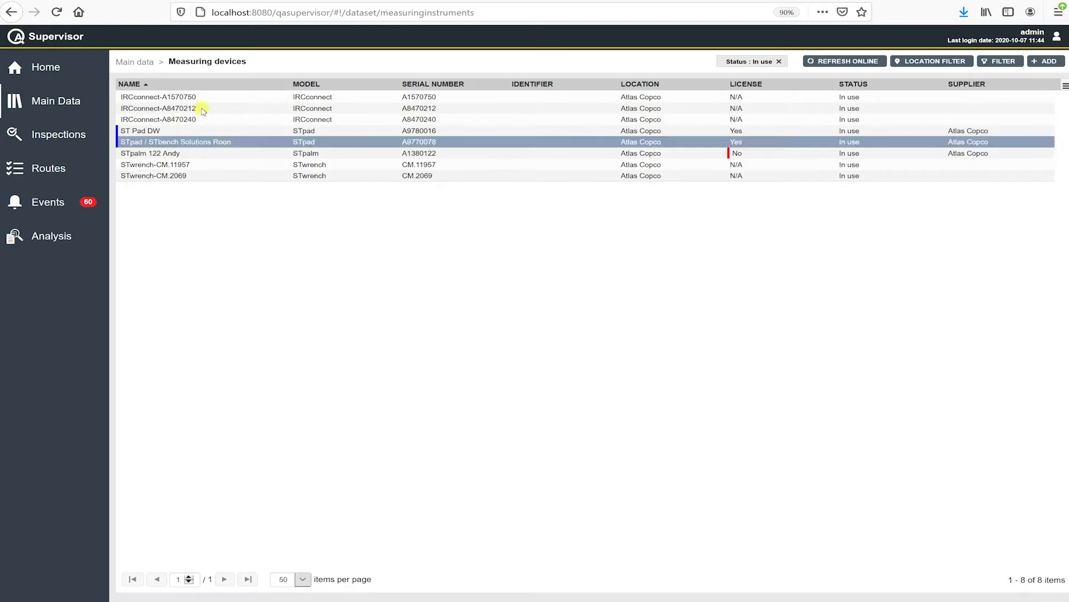
click(120, 134)
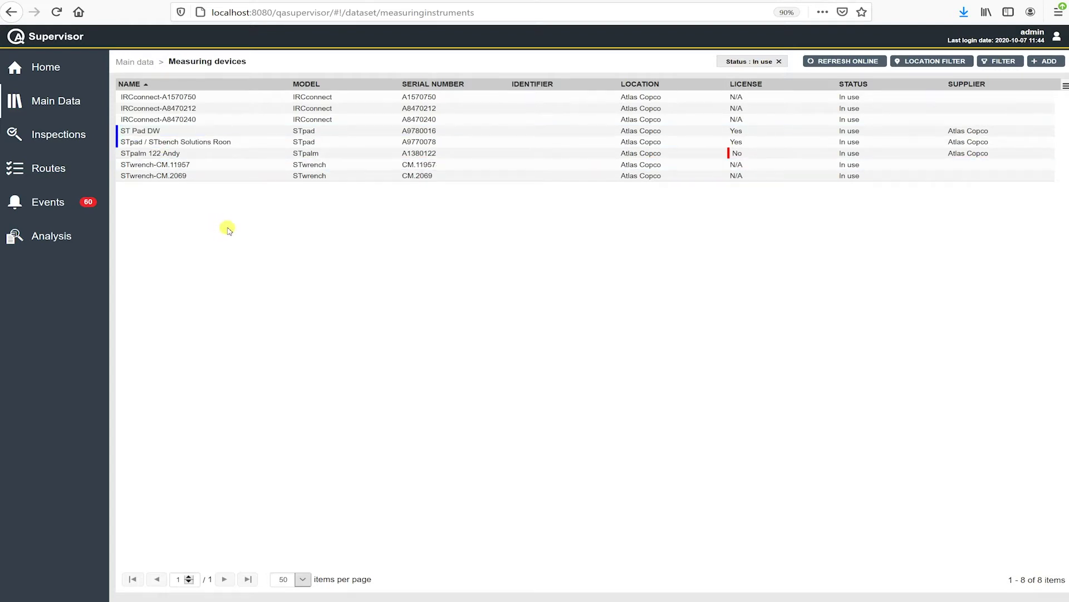
click(149, 132)
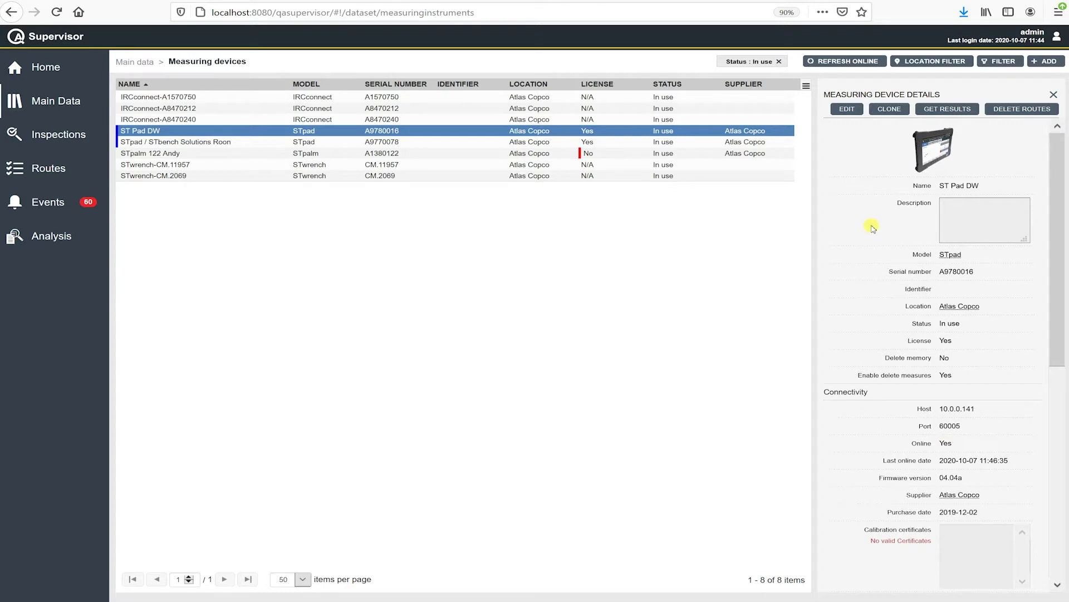
click(1053, 96)
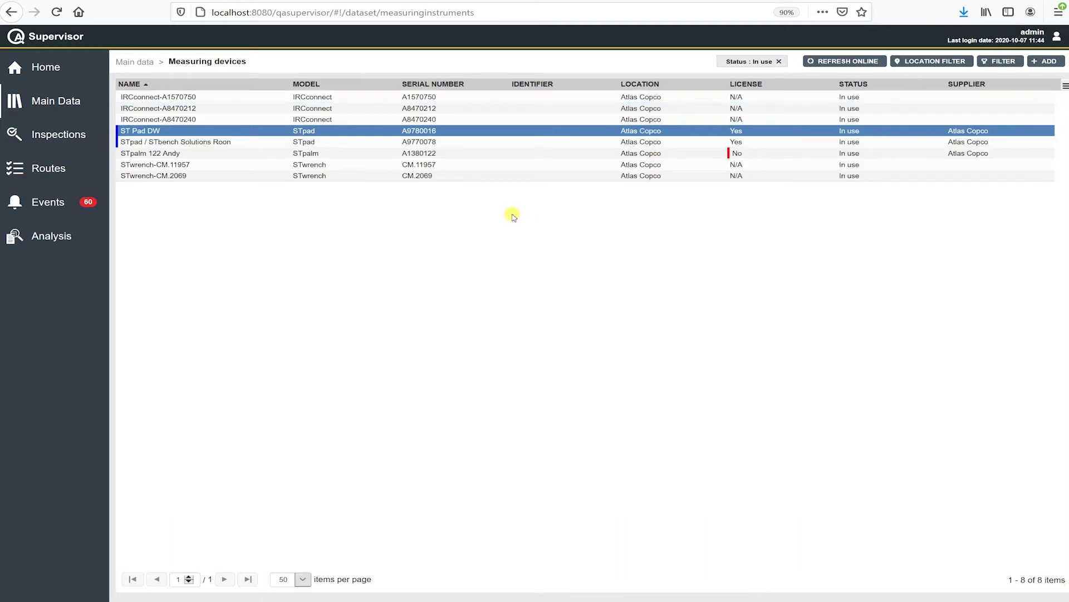
Start a new measuring device and save the empty form to reveal the required Name, Model, Serial fields
click(1048, 62)
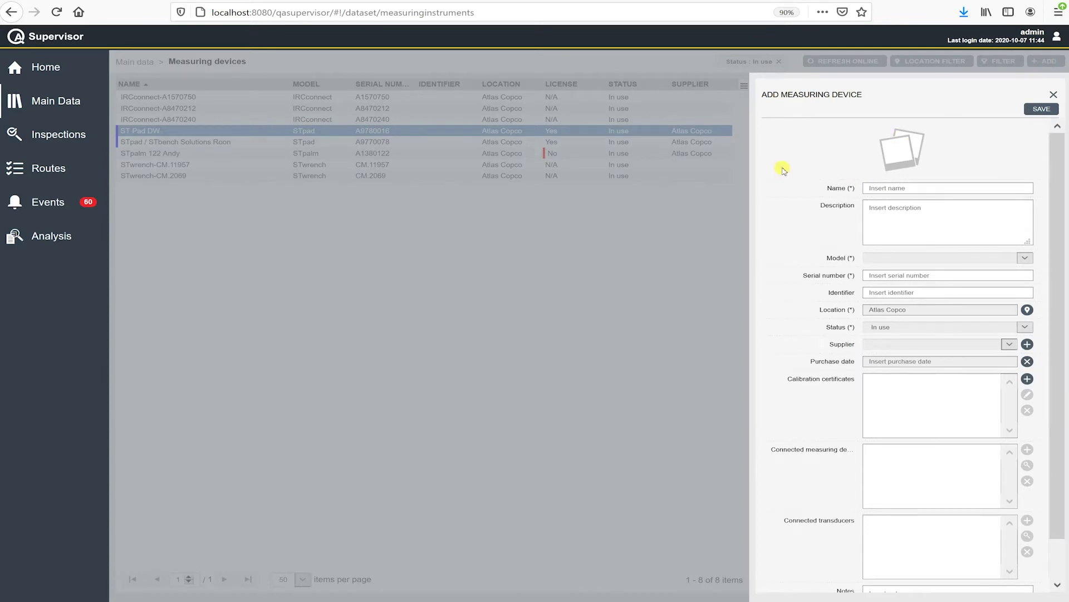
click(1039, 111)
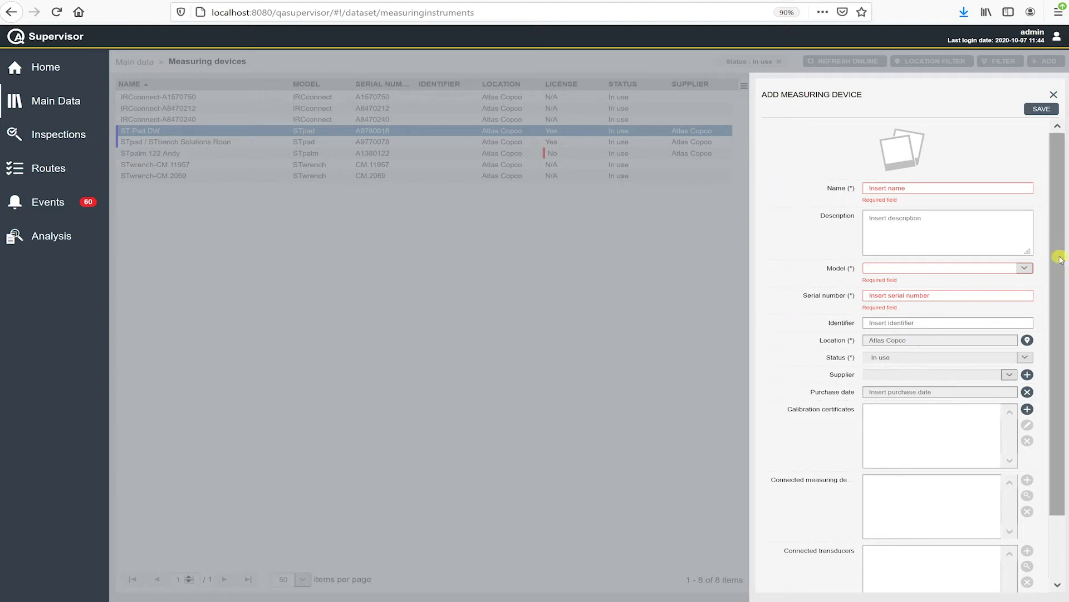
Name the device 'STpalm 619' with the user's name, pick model STpalm, and begin serial A1390619
click(879, 189)
text(S)
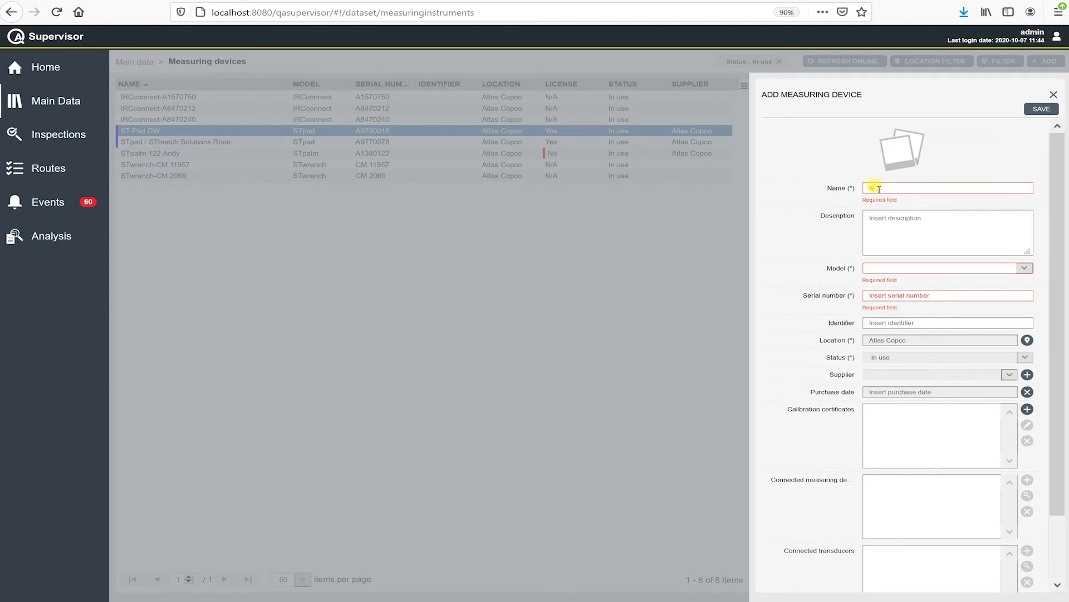
text(T)
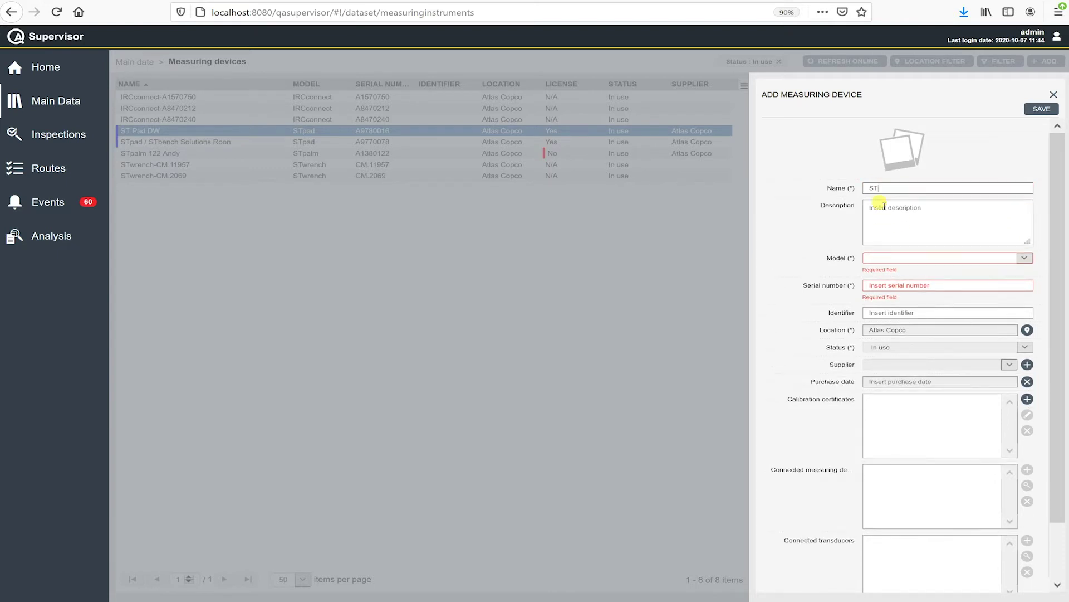
text(palm)
text(619 Dou)
click(1023, 260)
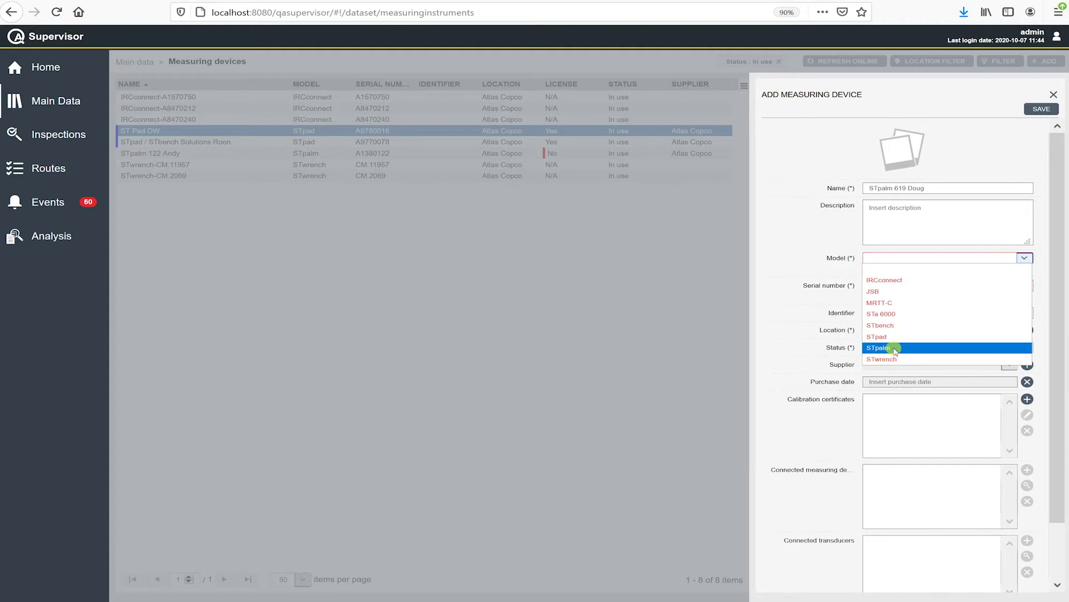
click(896, 349)
click(892, 275)
text(A1390619)
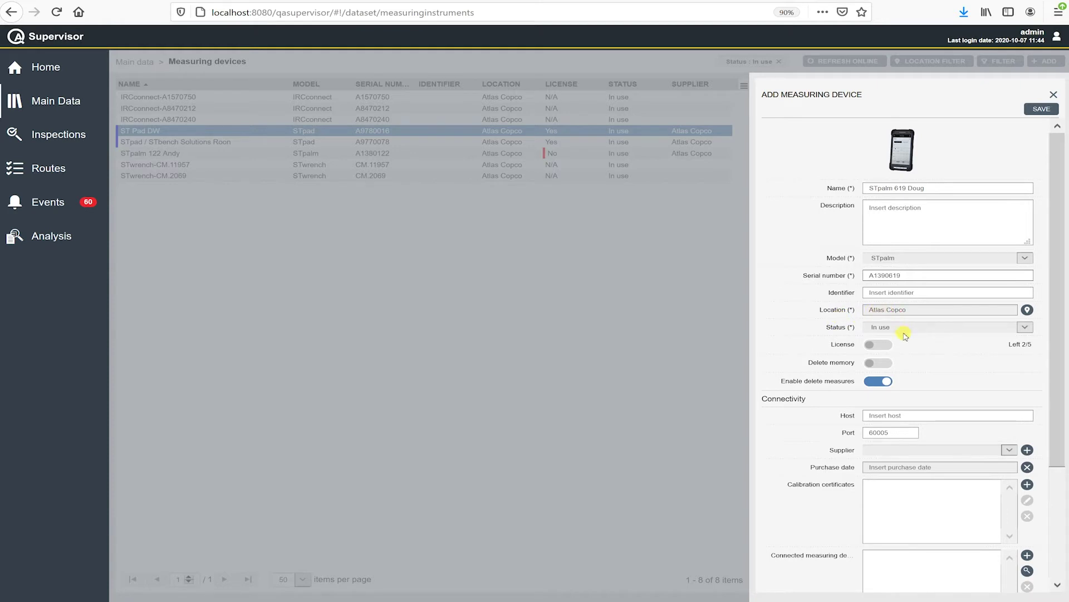
click(1027, 310)
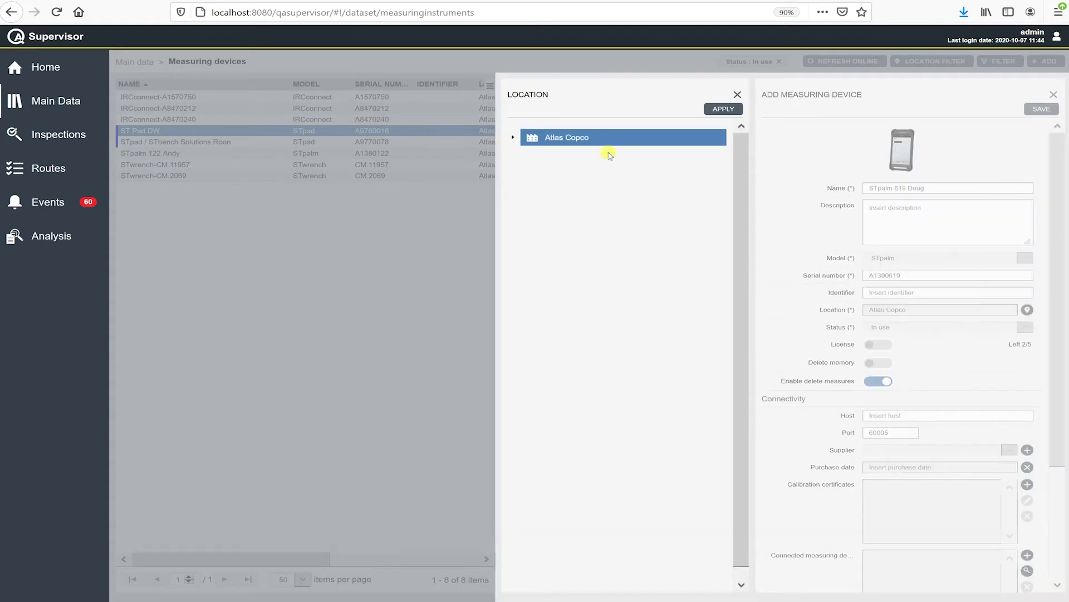
click(513, 137)
click(530, 154)
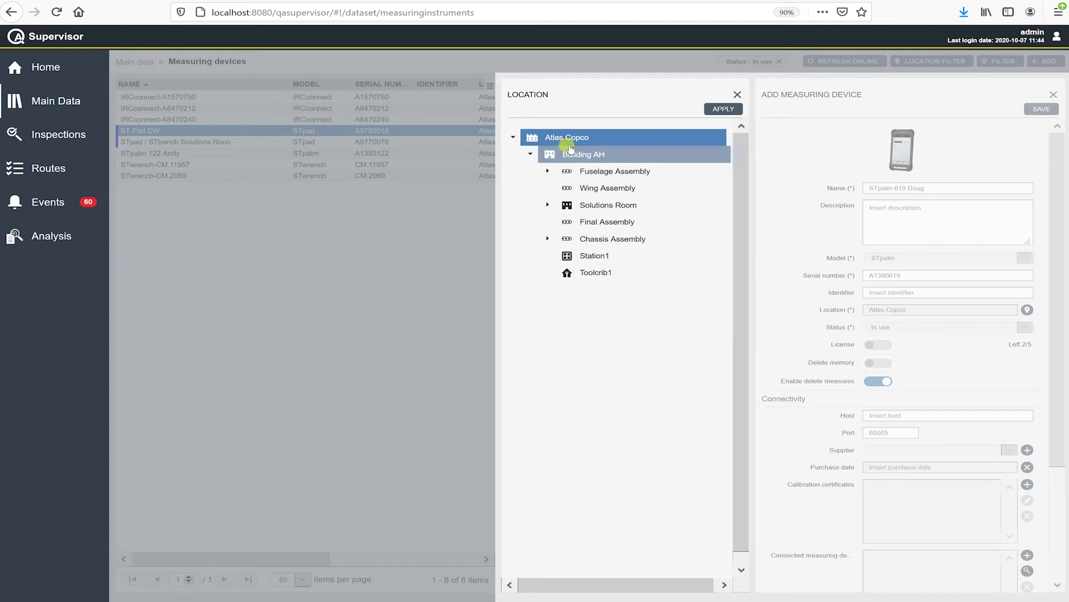
click(723, 109)
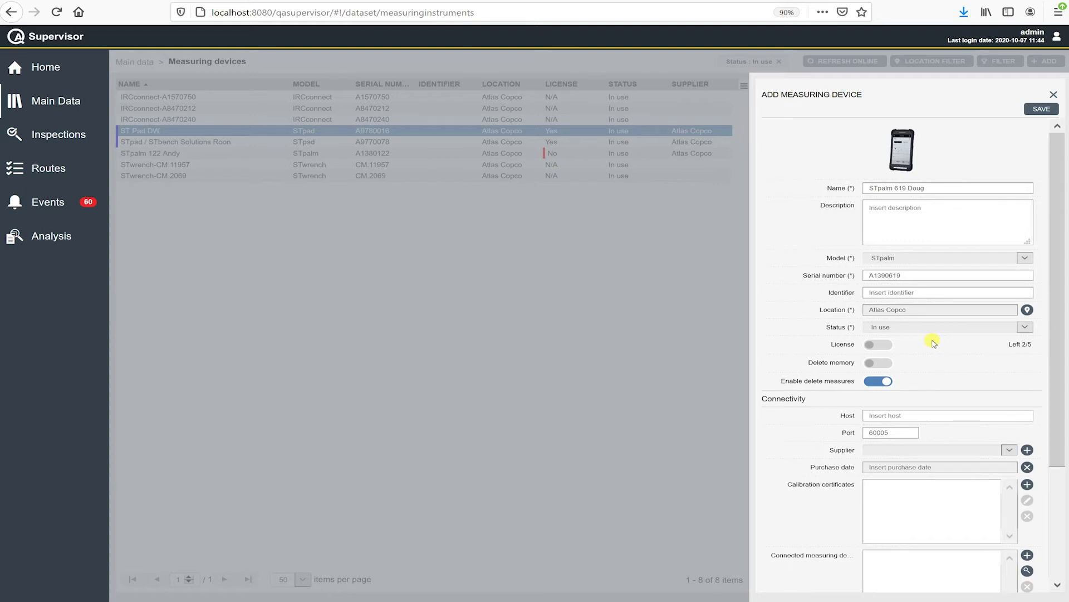
Keep the device status In use and enable its licence, leaving 1 of 5 licences
click(1024, 328)
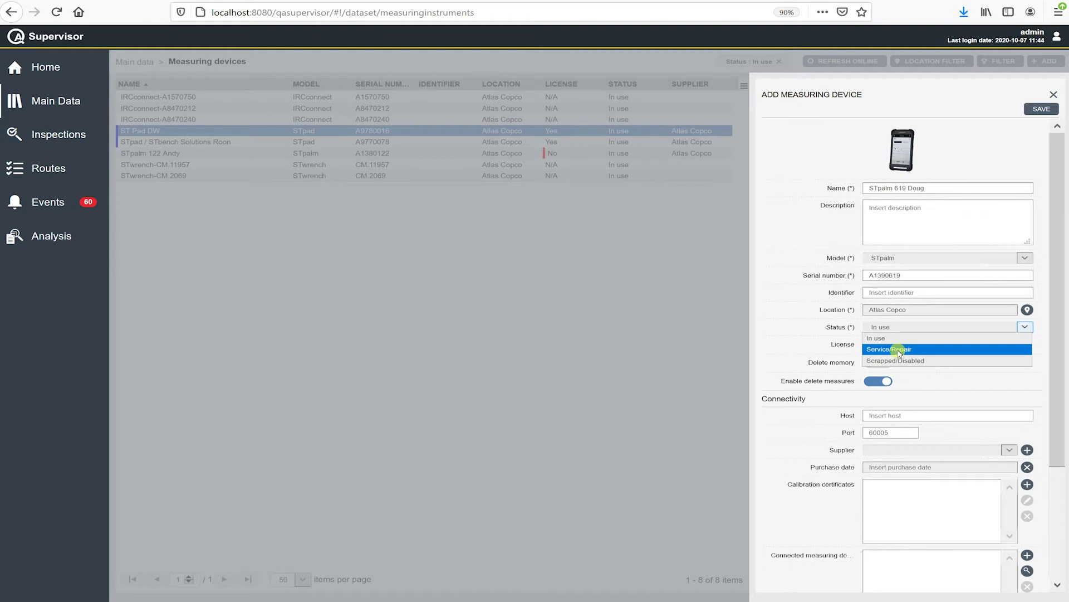
click(907, 340)
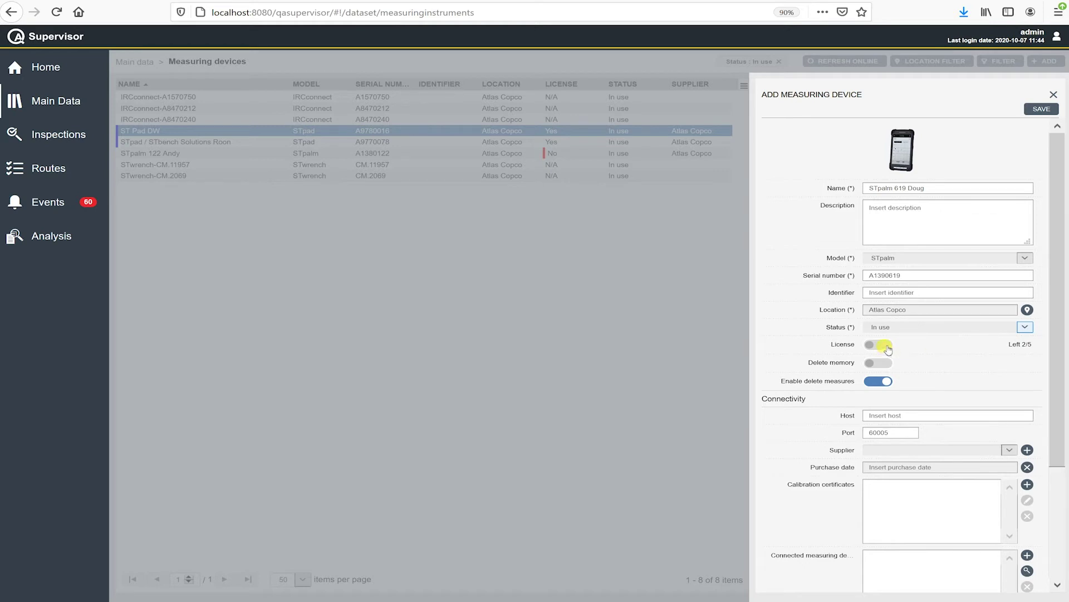
click(887, 345)
scroll(972, 388, down, 3)
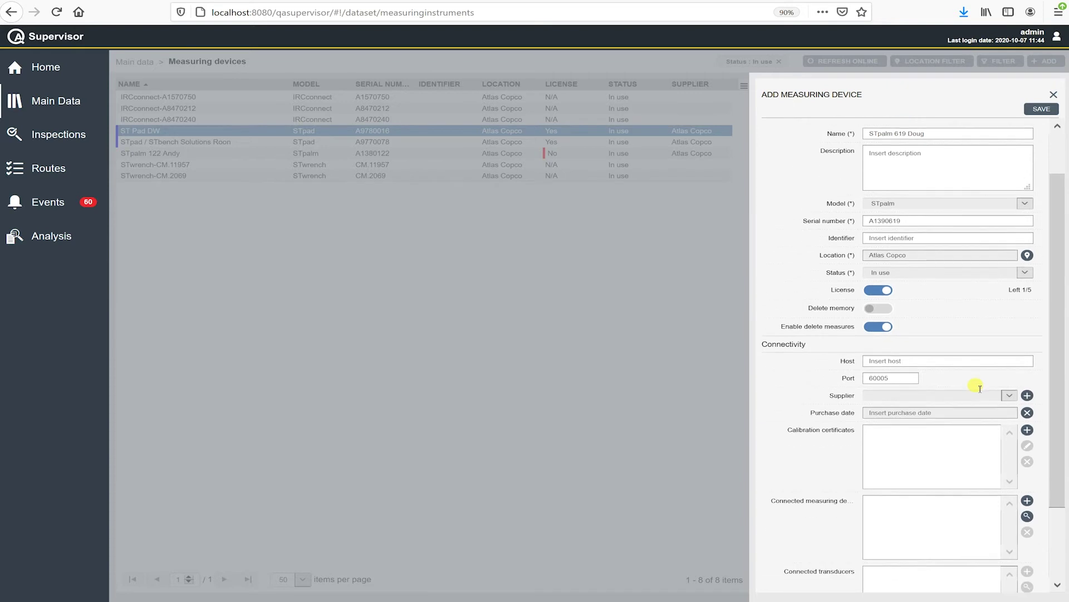
Enter host 10.0.0.153, supplier Atlas Copco and purchase date 2020-10-06 for the new device
scroll(977, 387, down, 2)
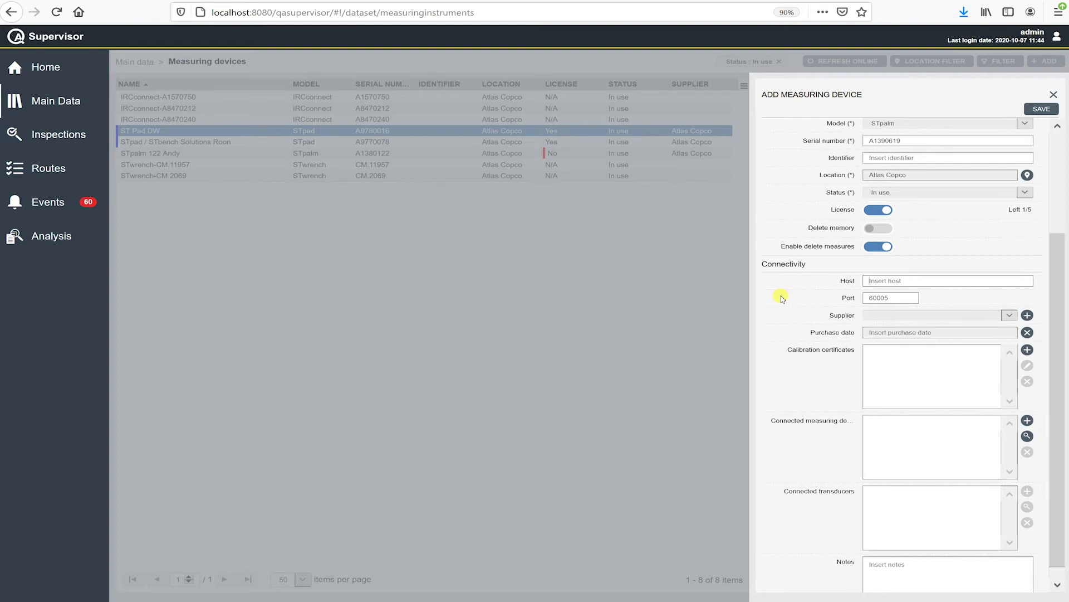
text(10.0.0.153)
click(1010, 315)
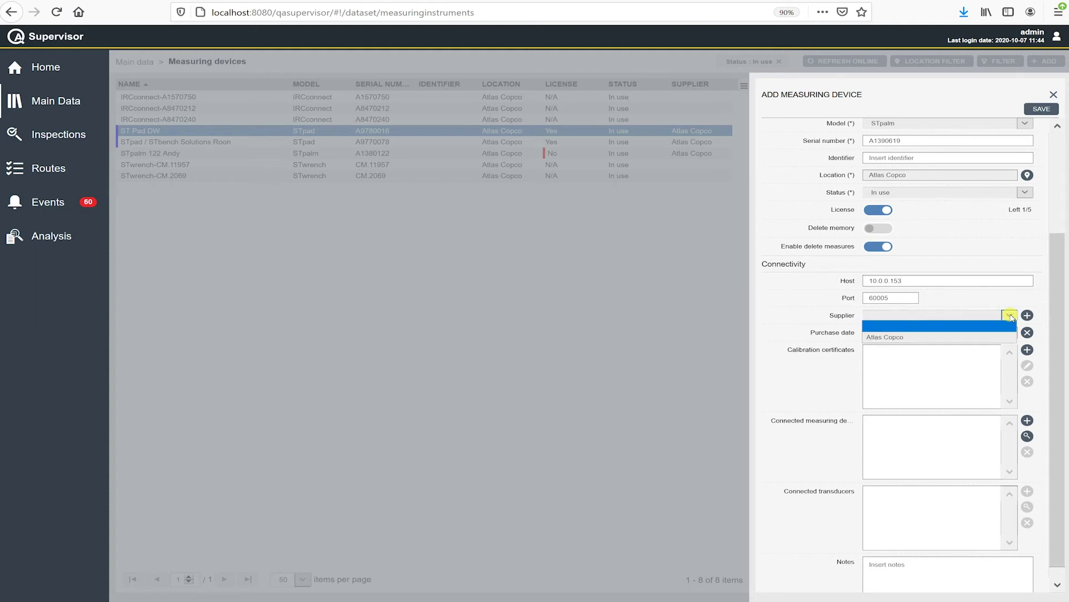
click(915, 337)
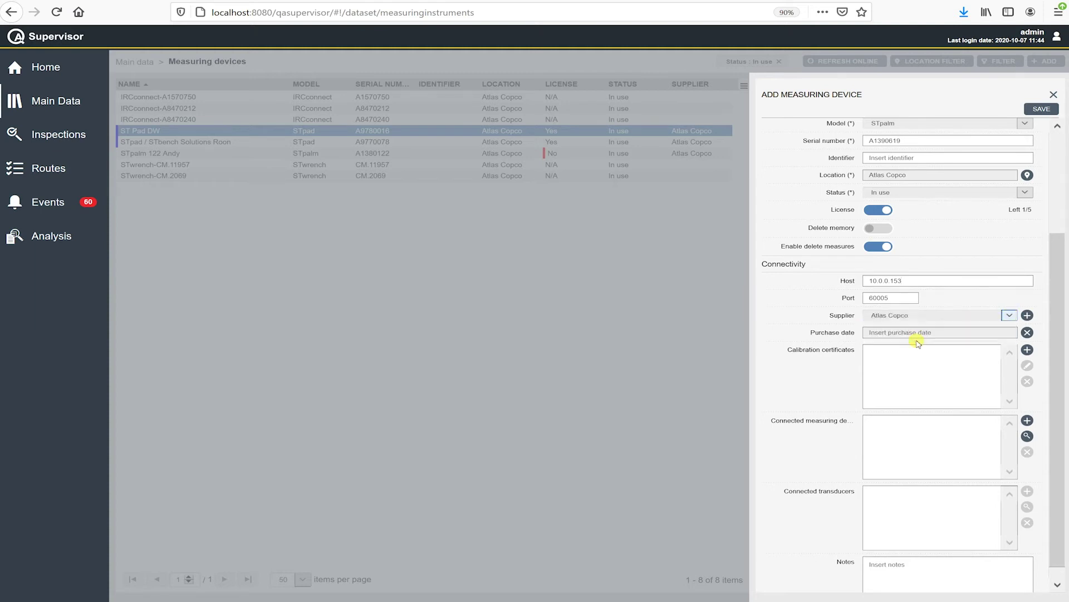
click(944, 333)
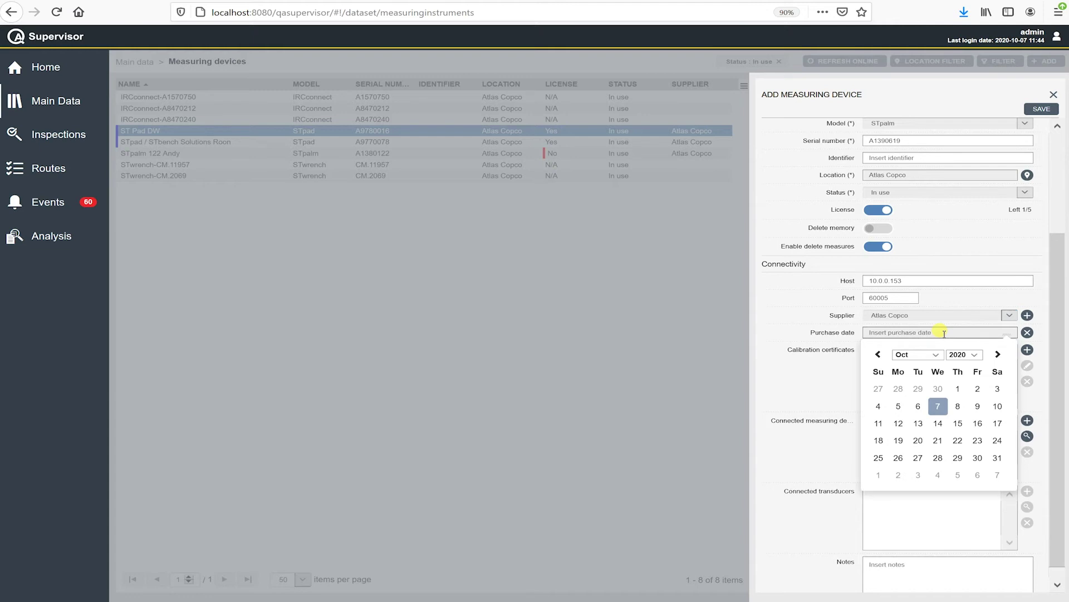
click(918, 405)
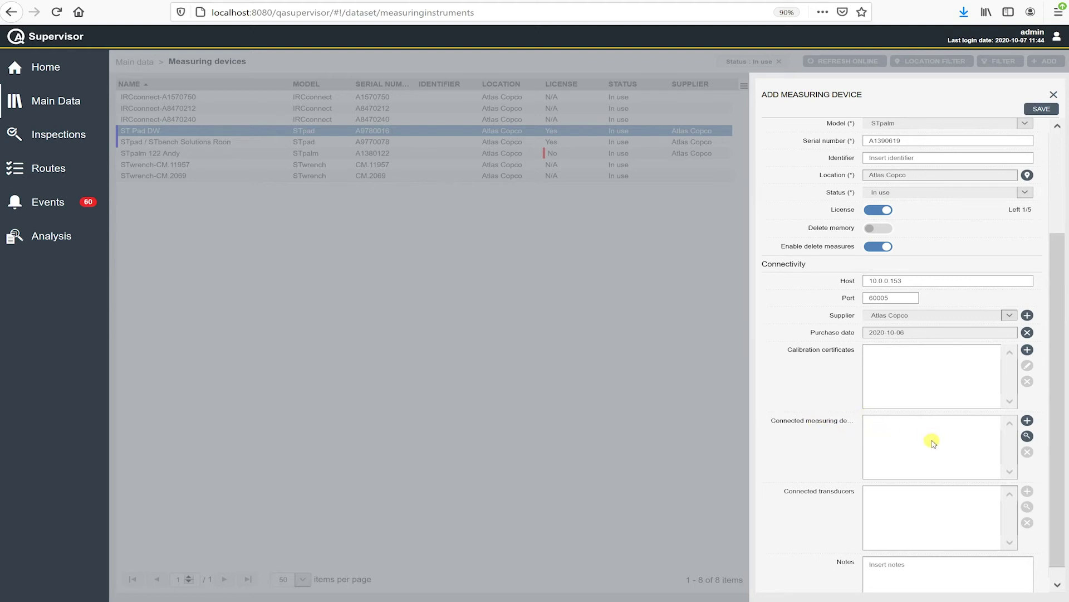
click(1027, 438)
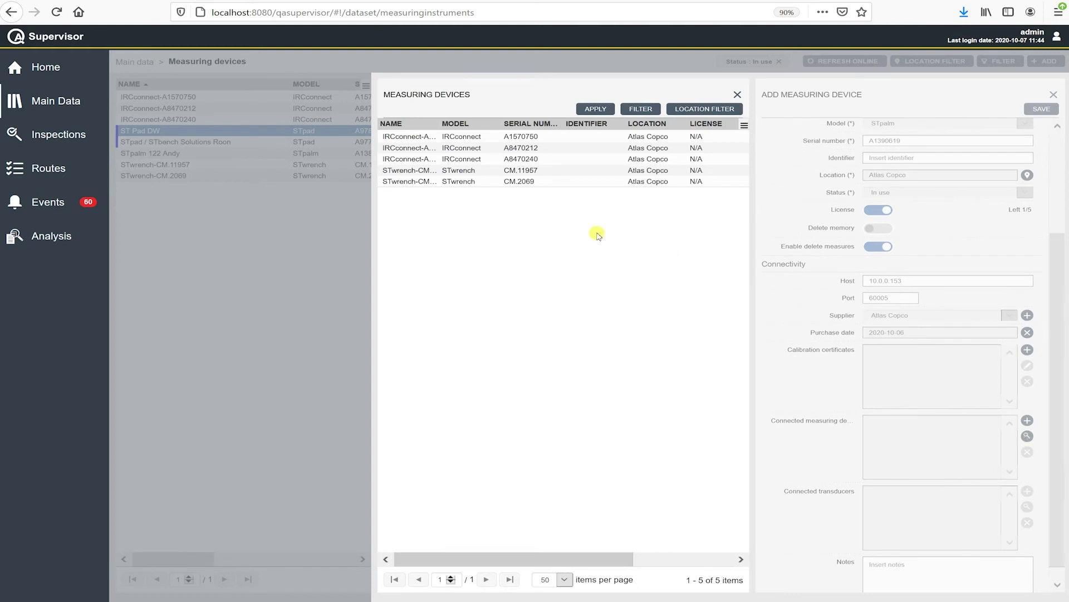
click(442, 170)
click(737, 94)
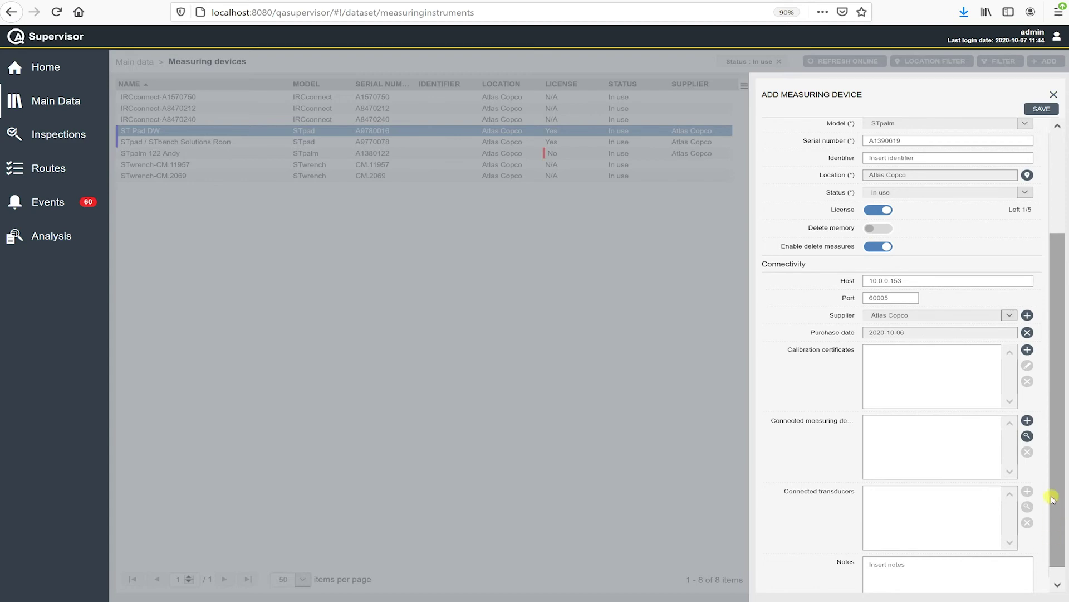
scroll(1052, 499, down, 1)
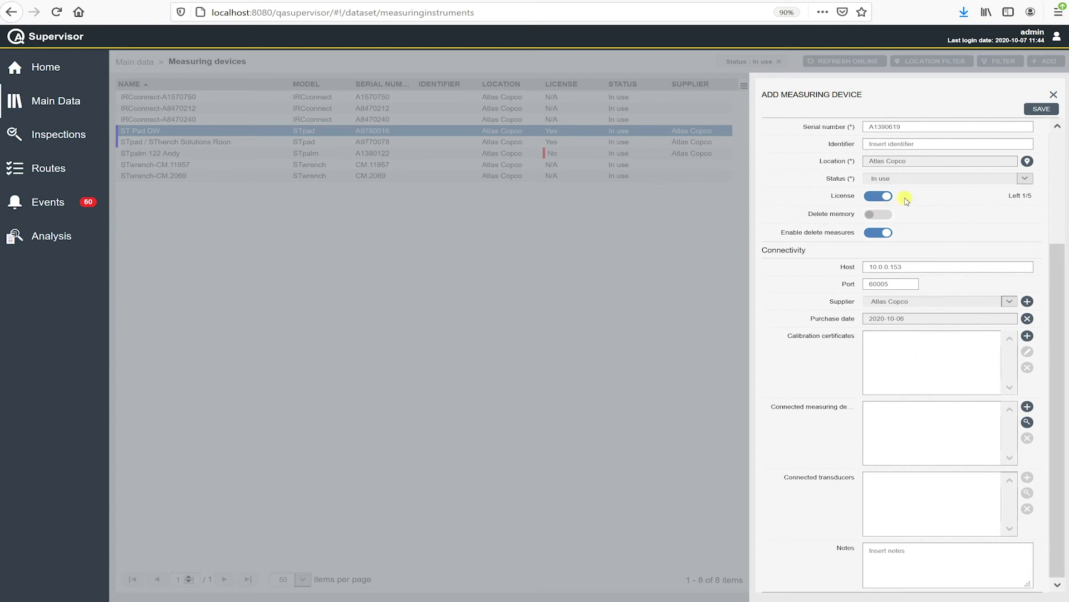
Save the new STpalm 619 device, refresh the list's online status, and open its row
click(1042, 110)
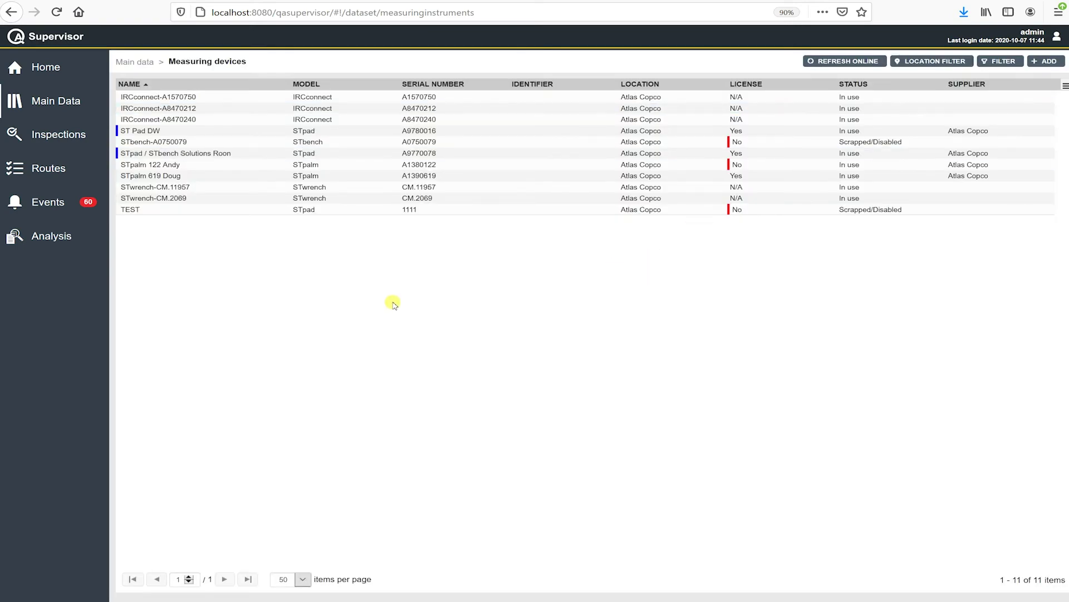
click(182, 178)
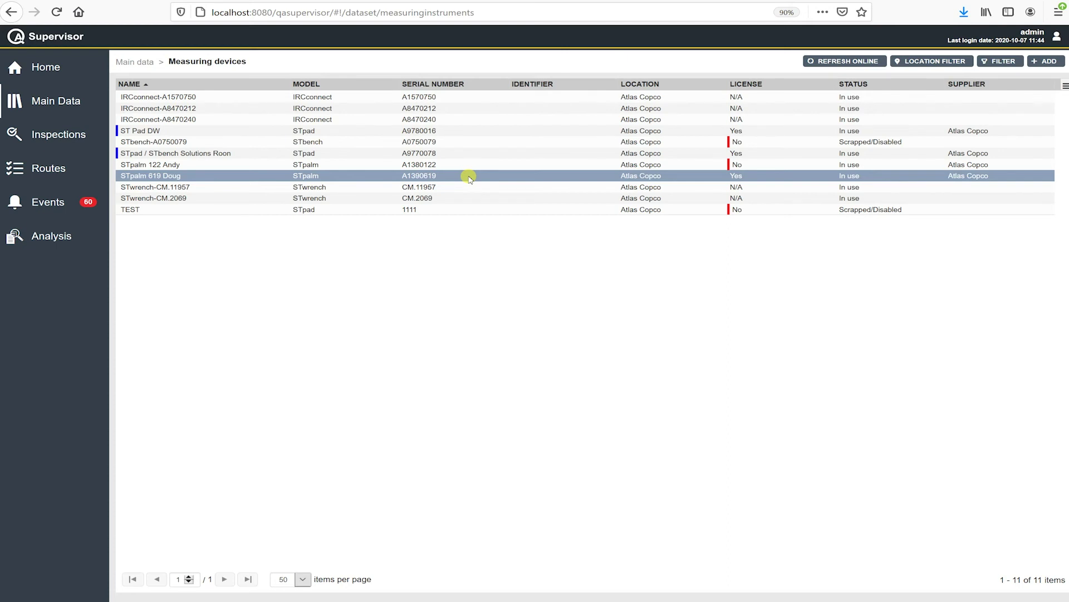
click(834, 63)
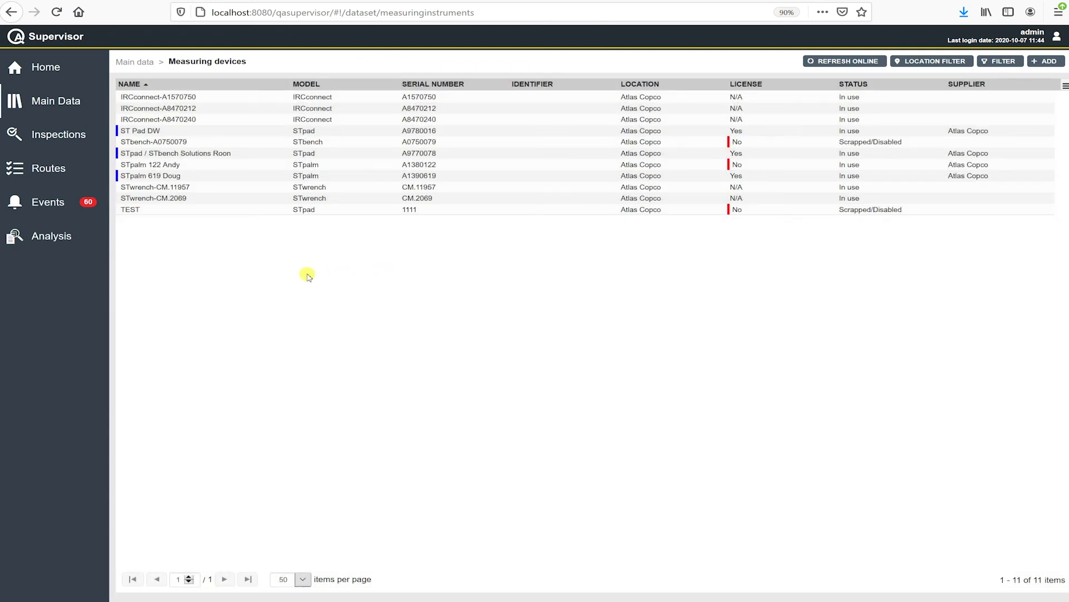
click(128, 177)
click(209, 176)
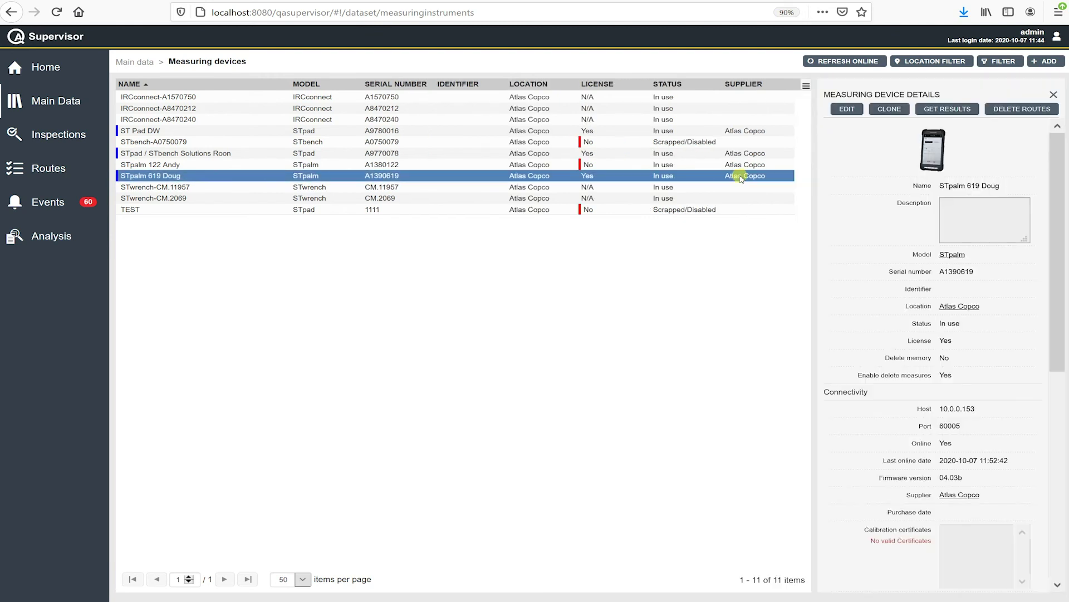
Get results from the STpalm 619 device to synchronize its inspection data
click(940, 110)
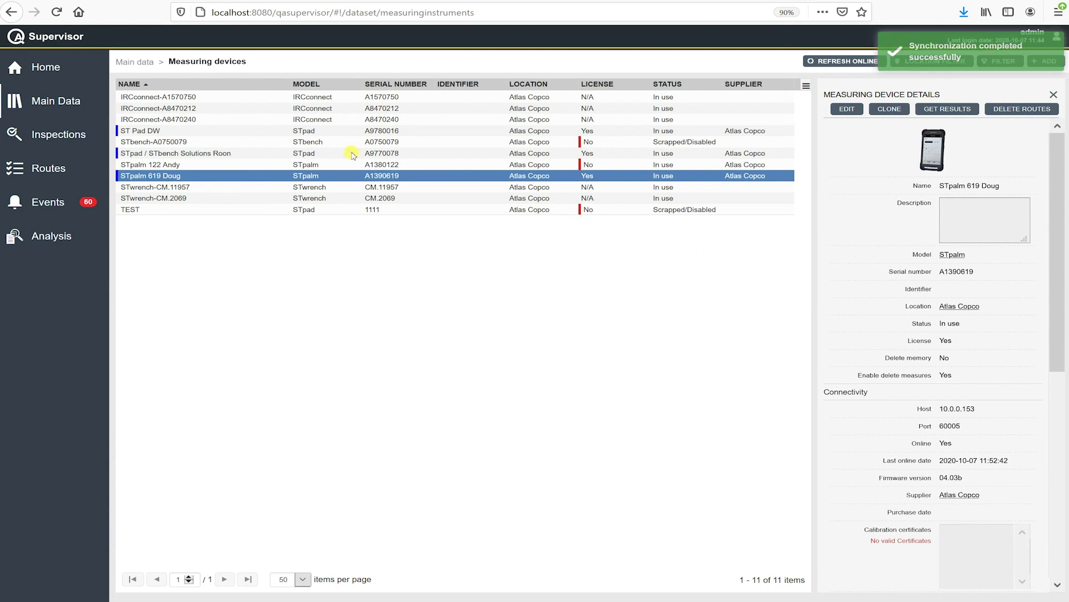
Open Inspections > Results and show the details of the 10Nm Residual Check result
click(63, 141)
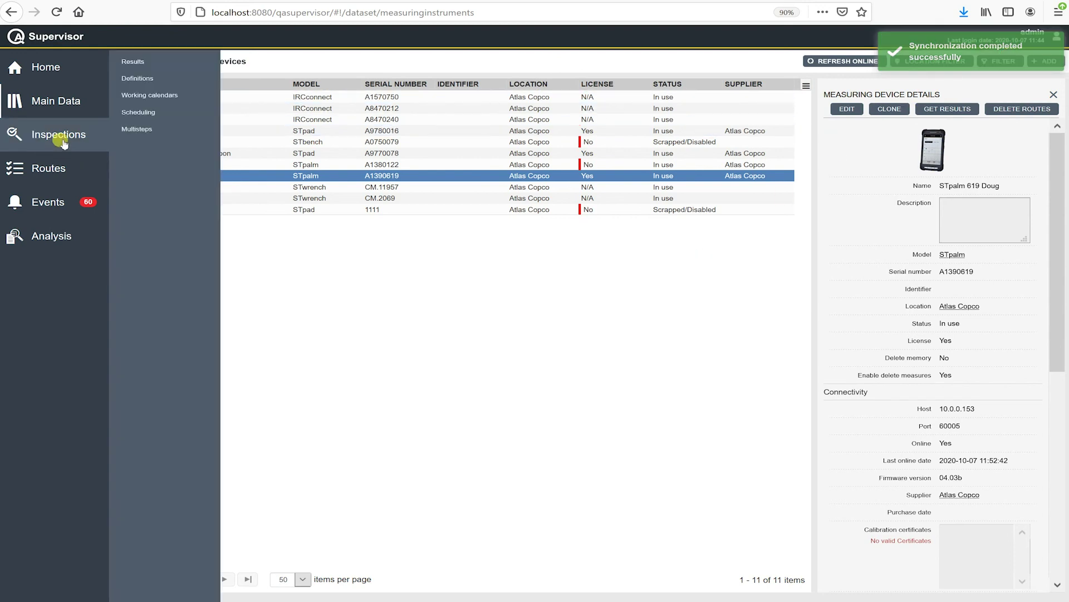
click(135, 61)
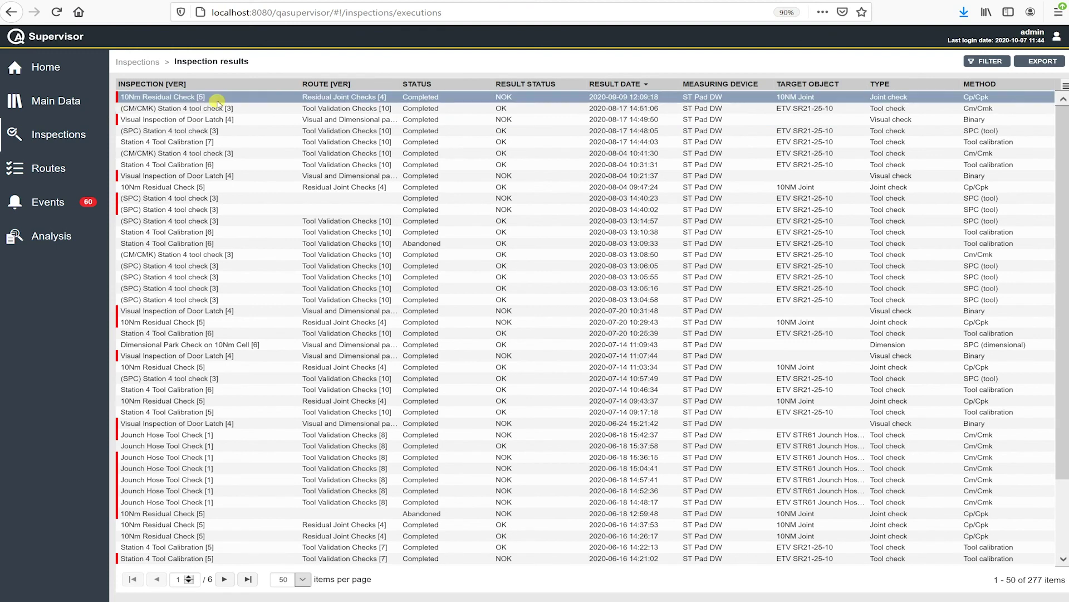
click(226, 103)
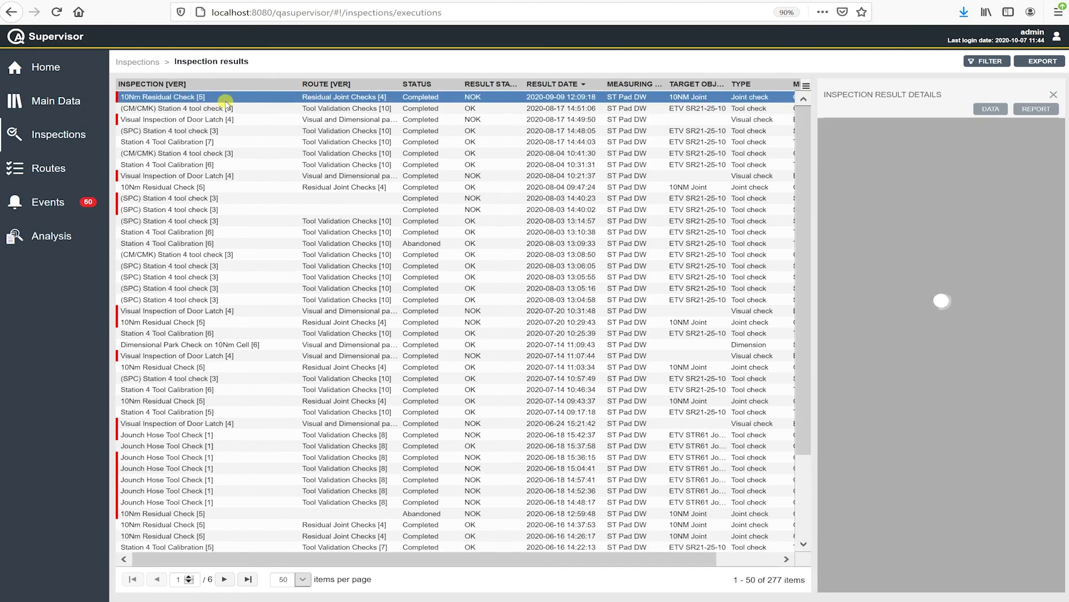